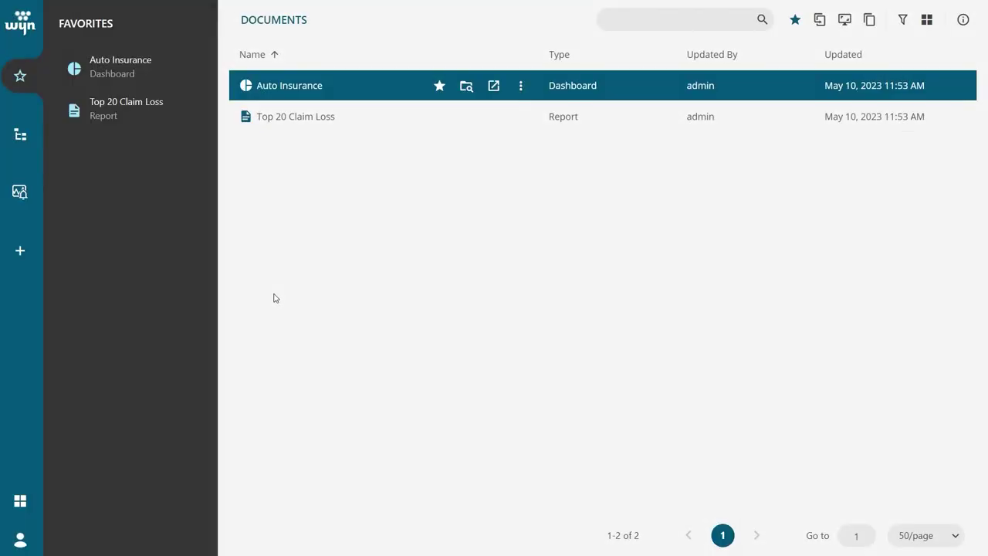
Step: Go from the Data Monitoring page to the Admin Portal
click(24, 192)
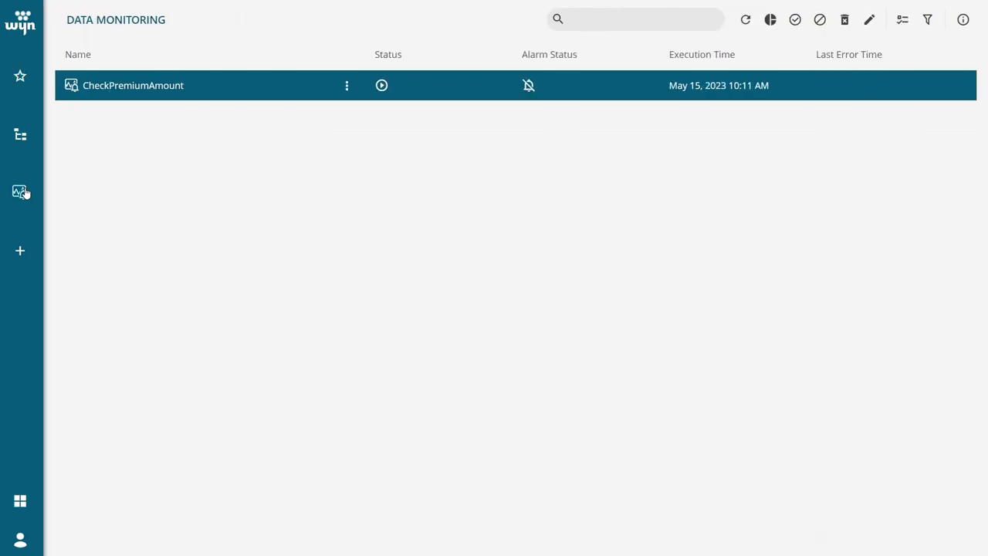
click(22, 501)
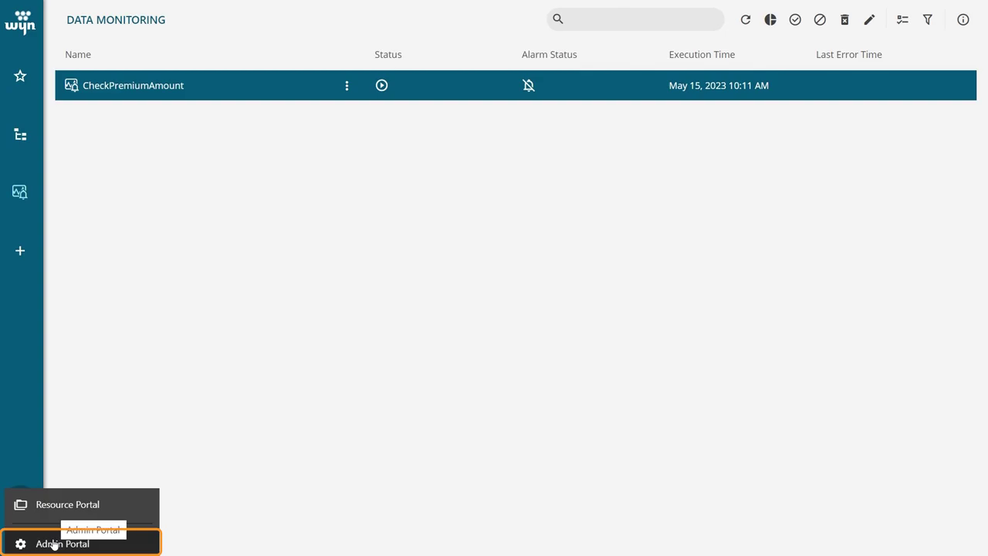
click(54, 544)
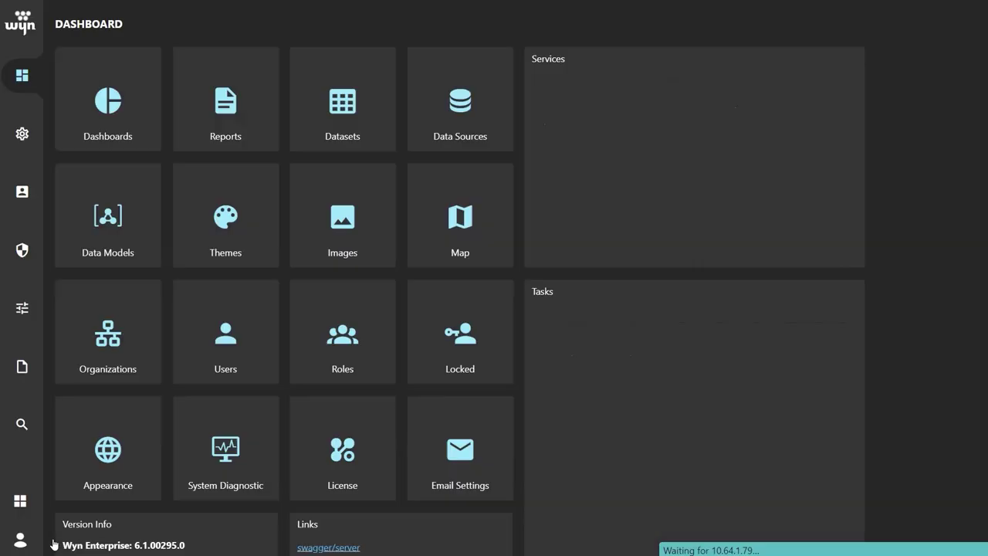
Step: Review the Email and Slack settings in the Notification Center
click(22, 134)
click(108, 277)
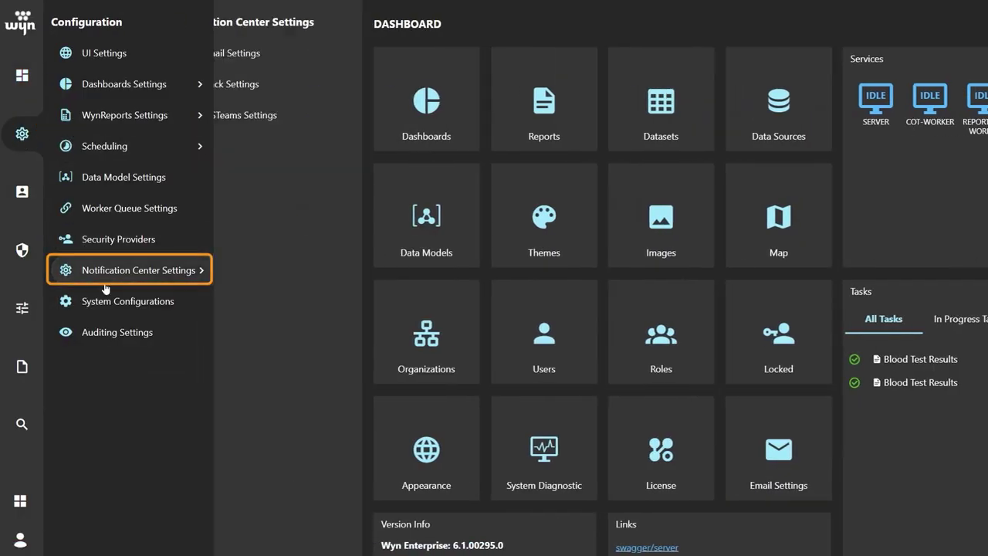
click(299, 52)
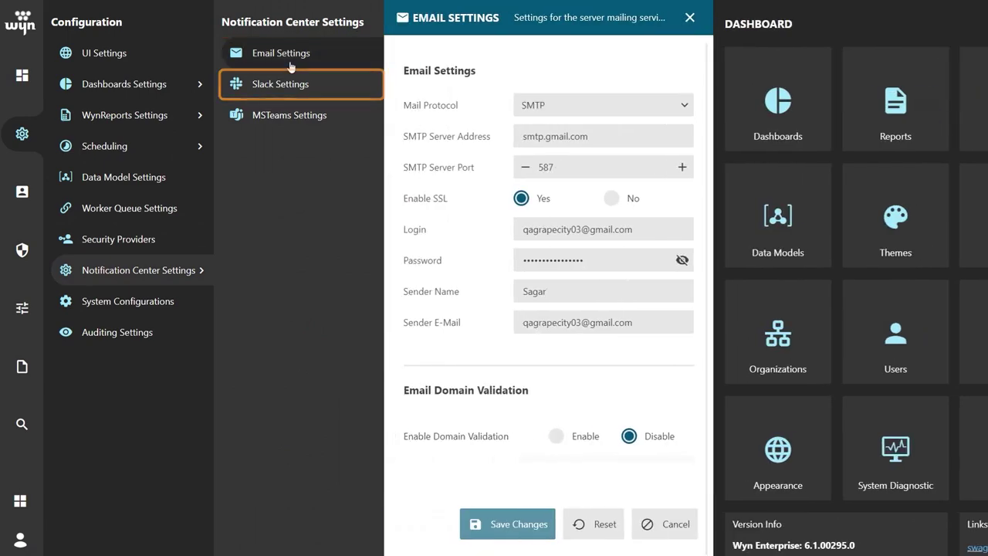
click(286, 83)
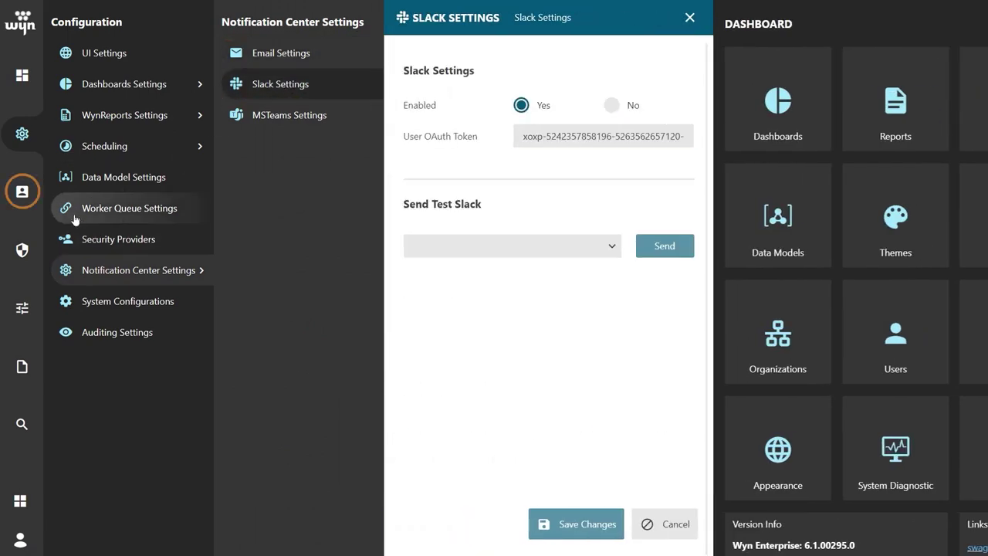
Step: Check that the Manager role has Create and View Data Monitoring permissions
click(22, 191)
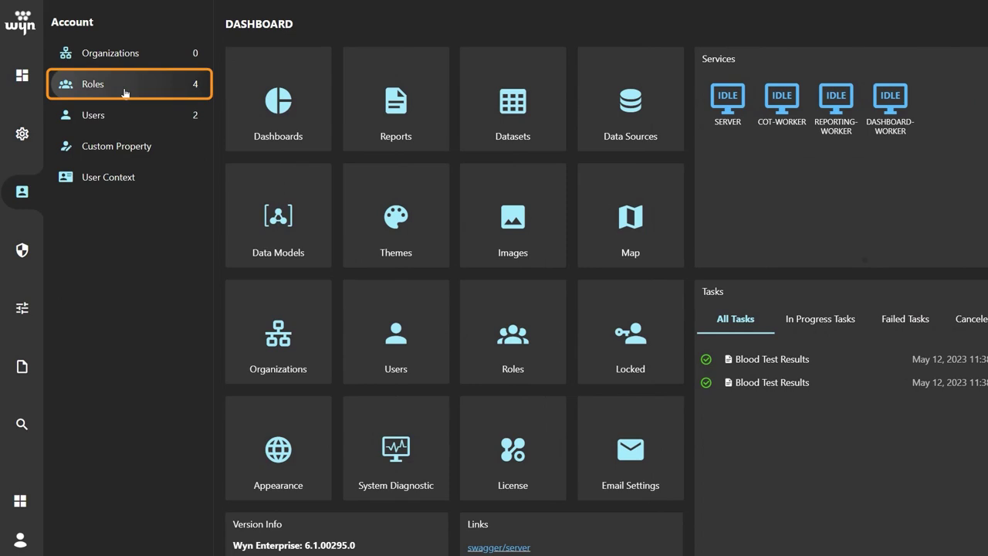
click(125, 91)
click(524, 197)
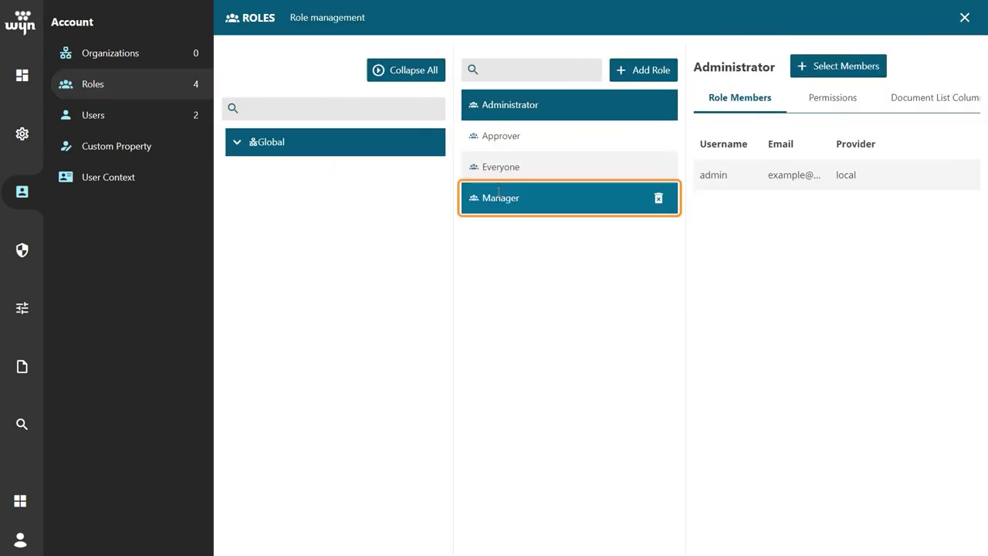
click(826, 108)
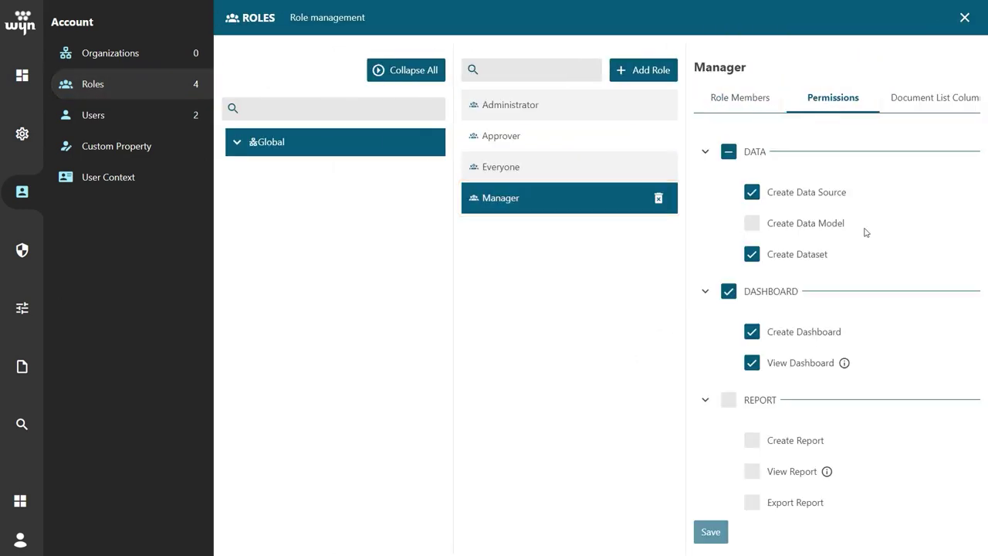
scroll(865, 232, down, 10)
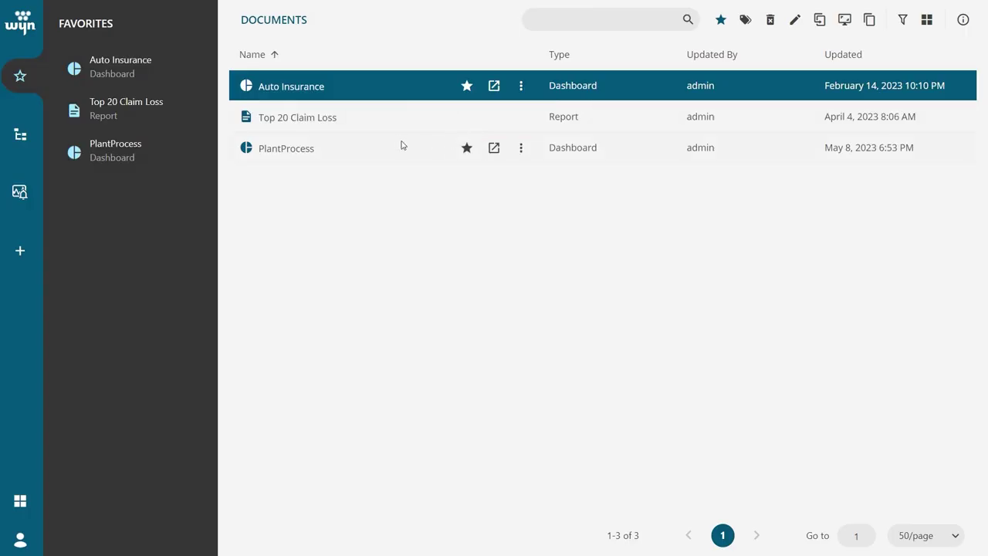
Step: Open the PlantProcess dashboard in the dashboard designer via its Edit Dashboard action
click(399, 143)
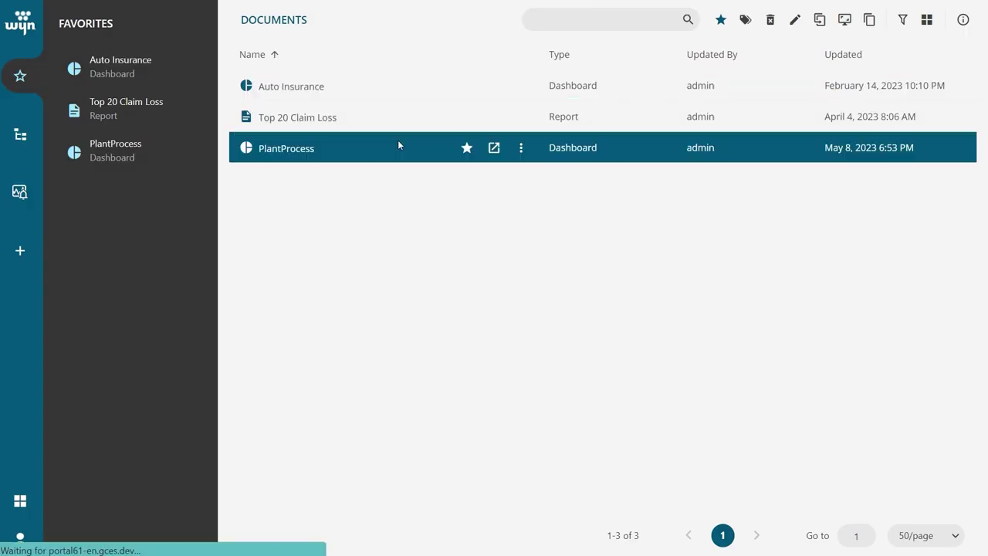
click(521, 148)
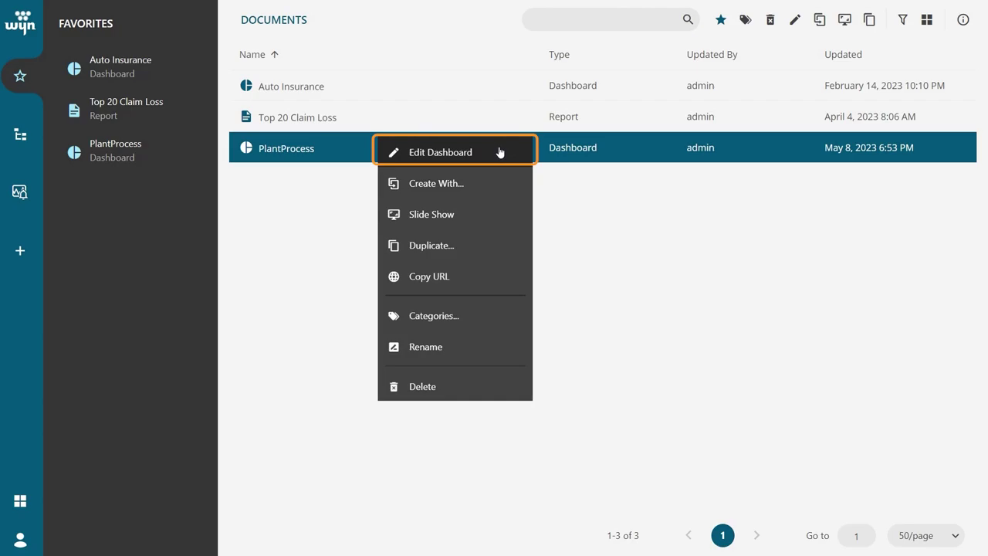
click(500, 152)
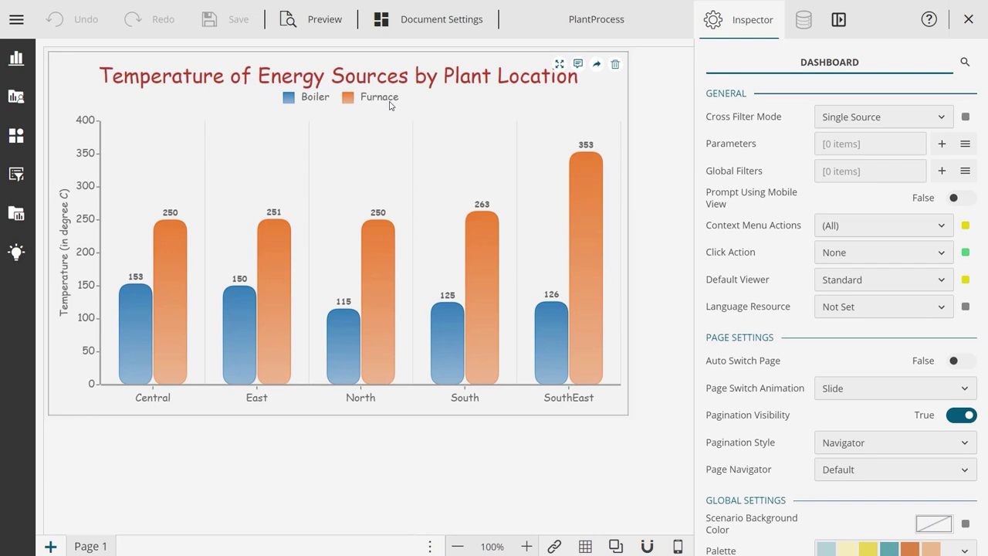
Step: Preview PlantProcess, highlight the East Furnace bar (251) and bring up its context menu
click(330, 19)
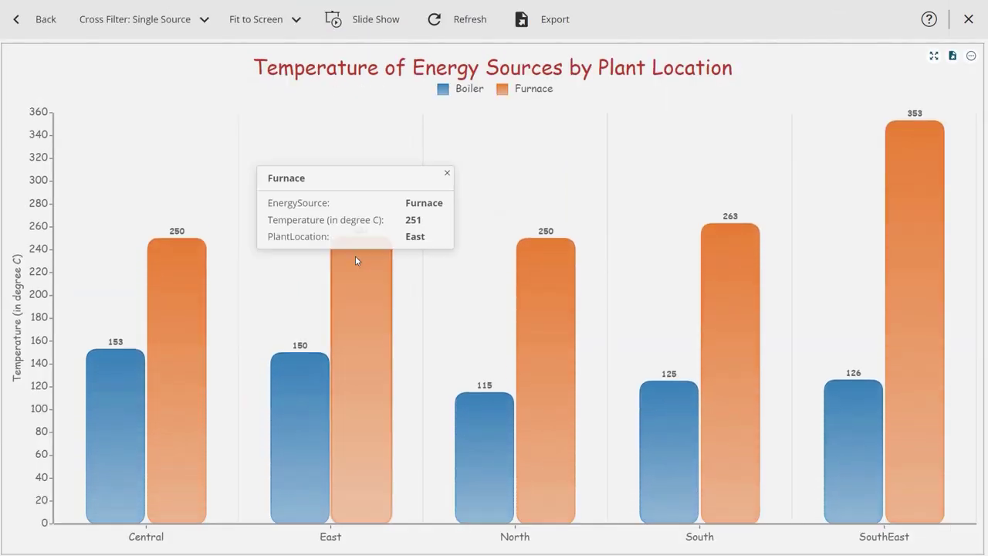
click(355, 256)
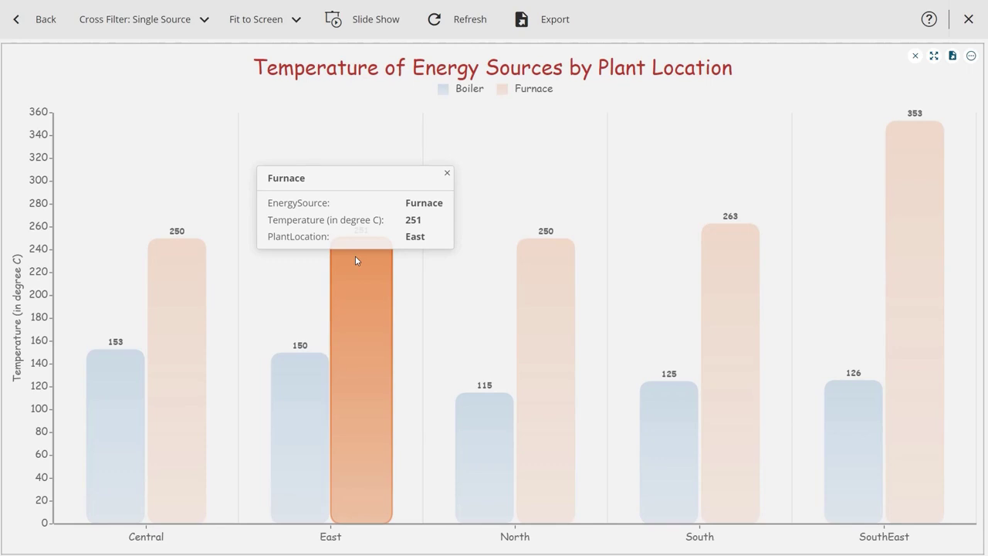
right_click(355, 256)
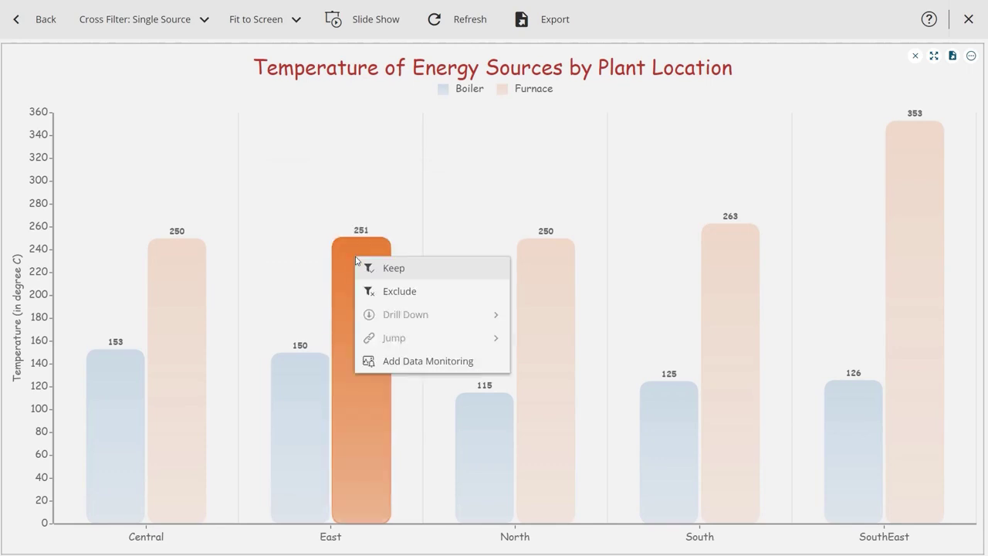
Step: Add data monitoring for the East Furnace value and look over its Notification and Execution Plan options
click(392, 361)
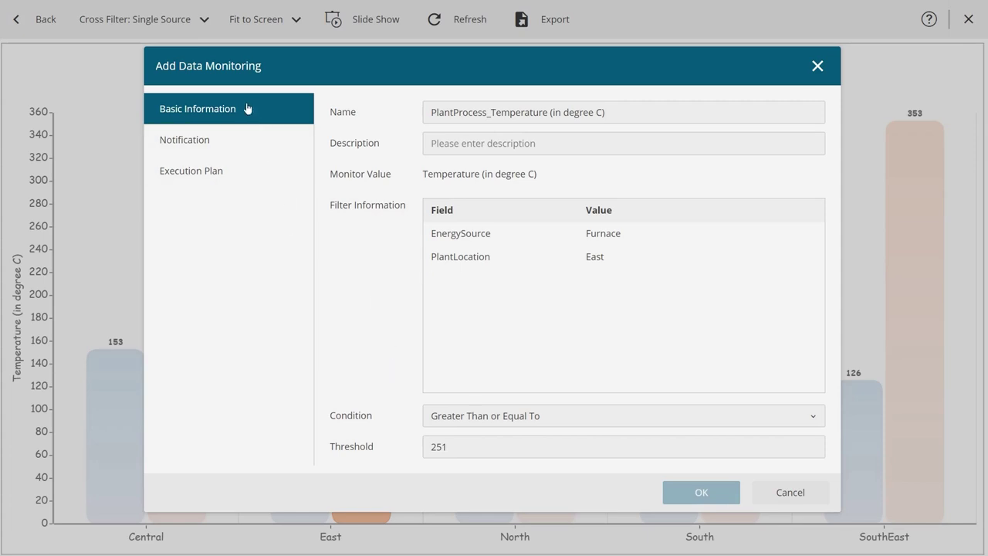
click(254, 138)
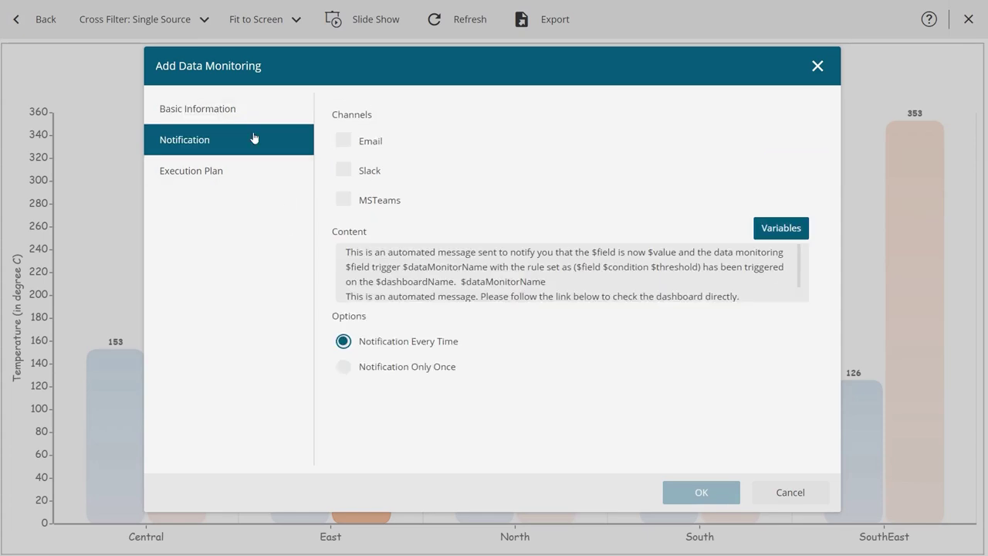
click(254, 165)
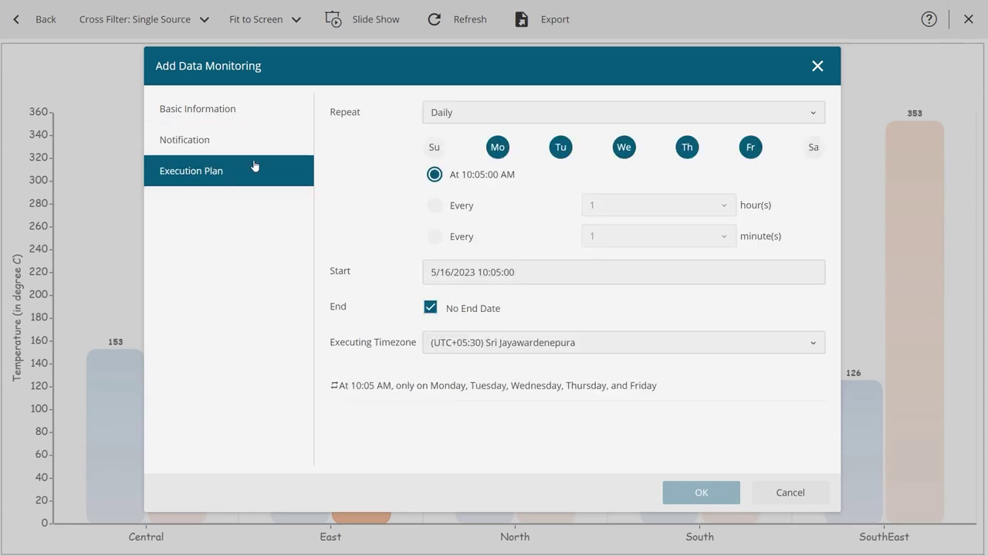
click(243, 113)
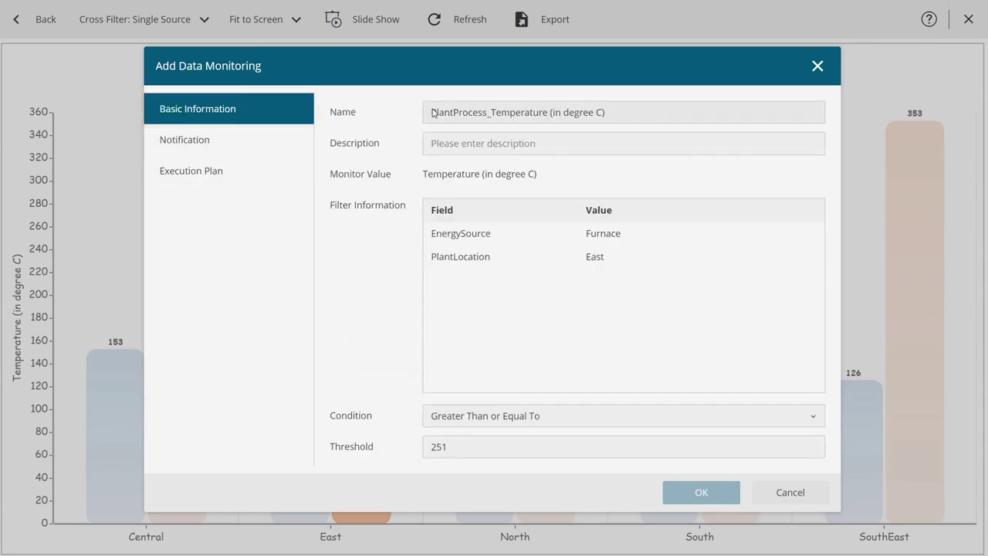
Step: Rename the monitor to CheckPlantTemperature
drag(490, 113, 428, 110)
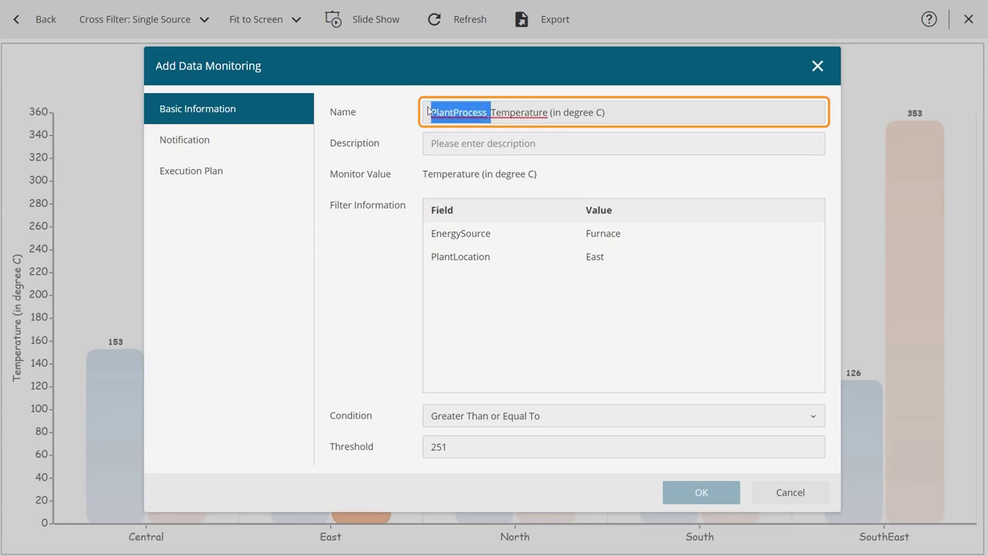
text(CheckPlant)
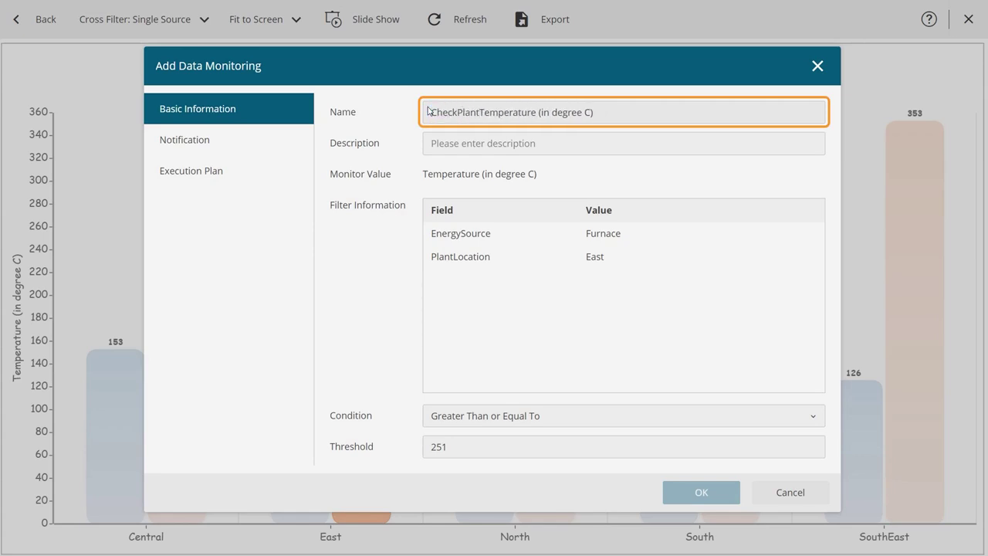
drag(537, 112, 620, 111)
key(BackSpace)
Step: Describe it as 'Check temperature rise beyond 250C' and change the threshold from 251 to 250
click(586, 144)
text(Check temperature rise beyon)
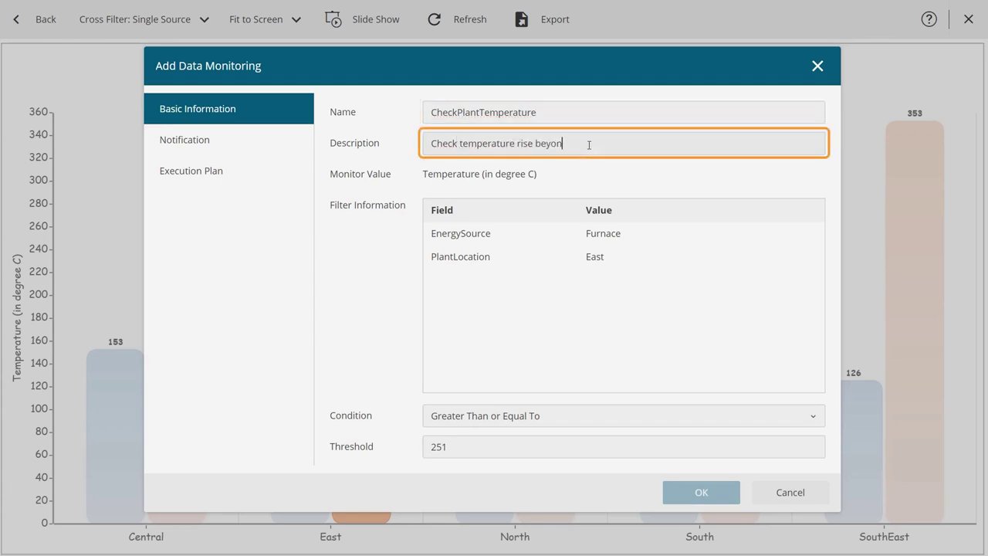
text(d 250C)
click(509, 419)
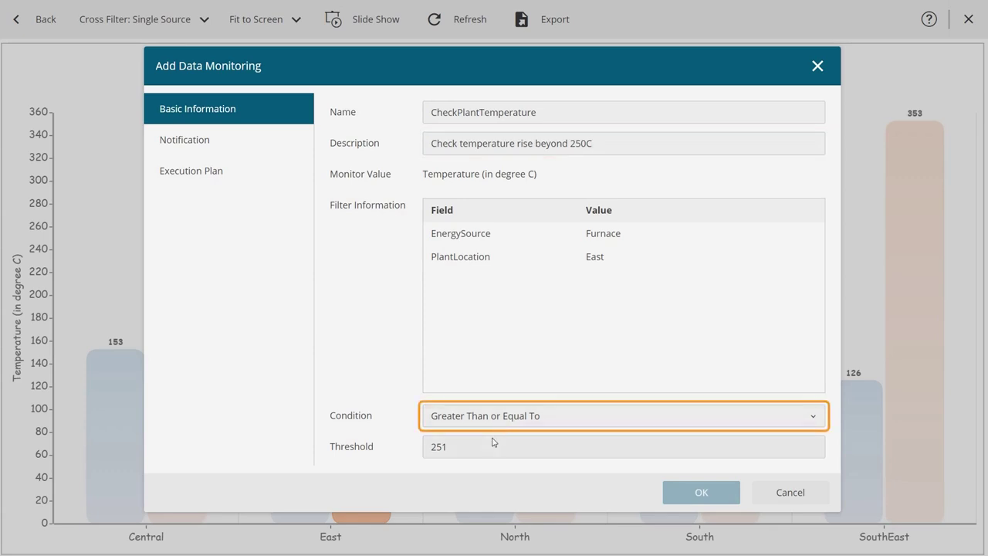
click(489, 442)
key(BackSpace)
text(0)
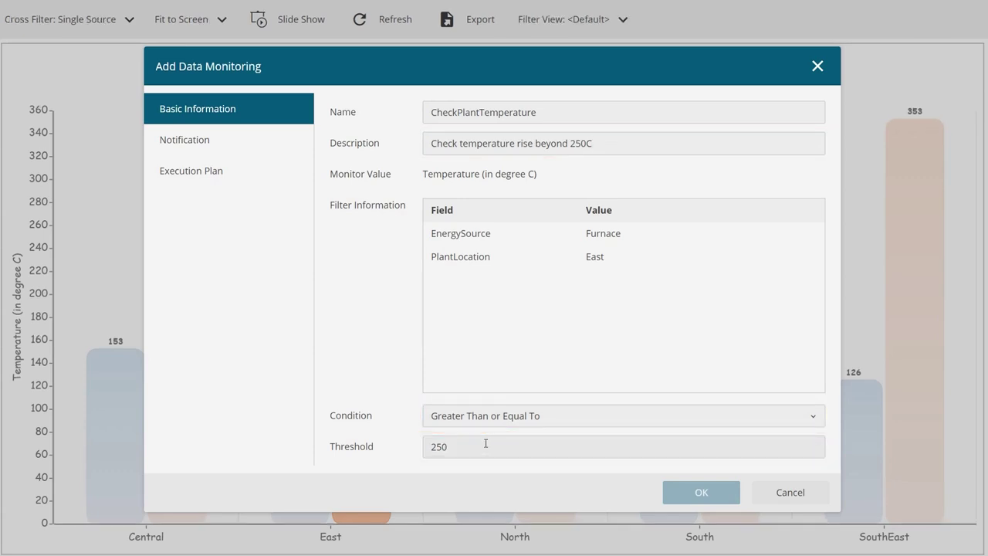
Step: Turn on e-mail notification and paste in the recipient's e-mail address
click(235, 140)
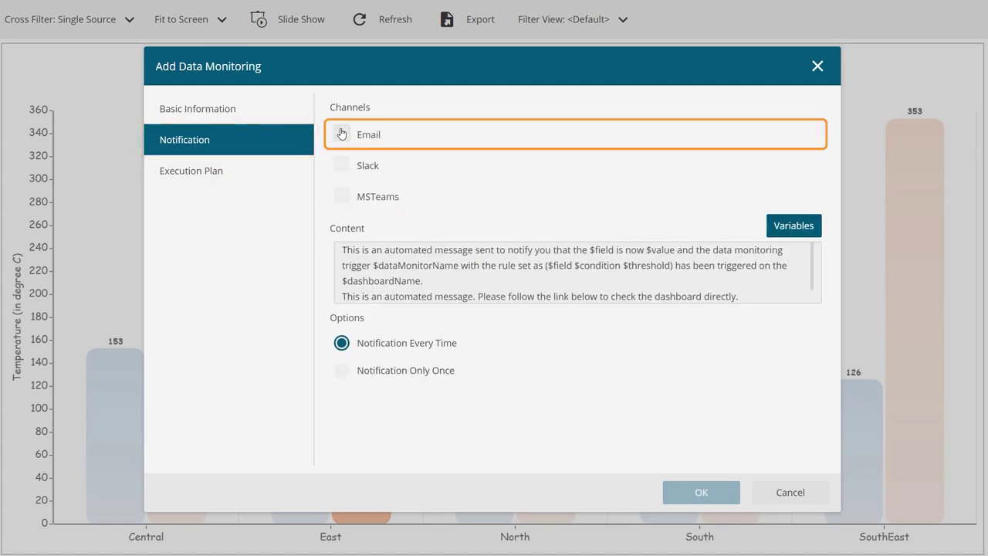
click(341, 134)
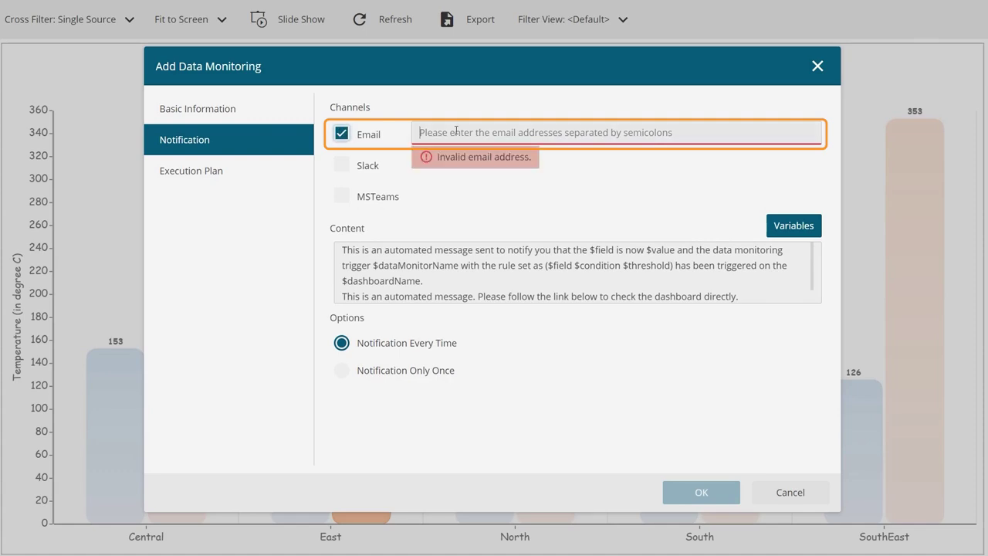
key(ctrl+v)
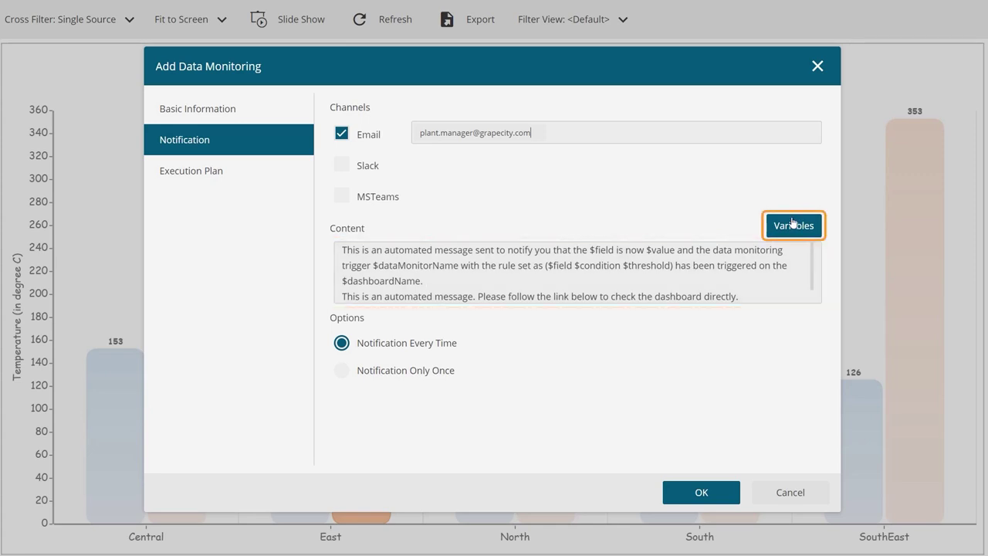
Step: Insert the Monitoring Name and Monitoring field variables into the e-mail message
click(791, 223)
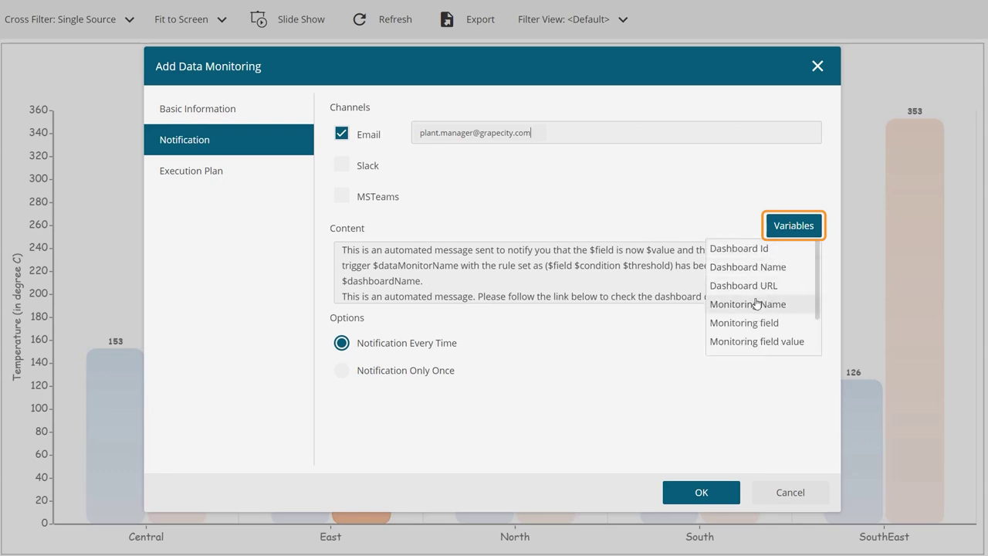
click(786, 302)
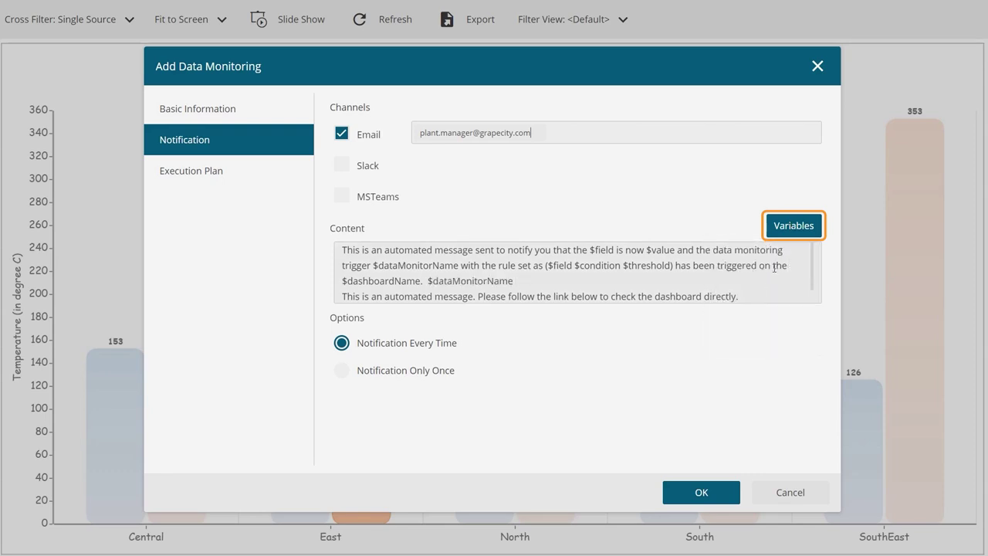
click(803, 225)
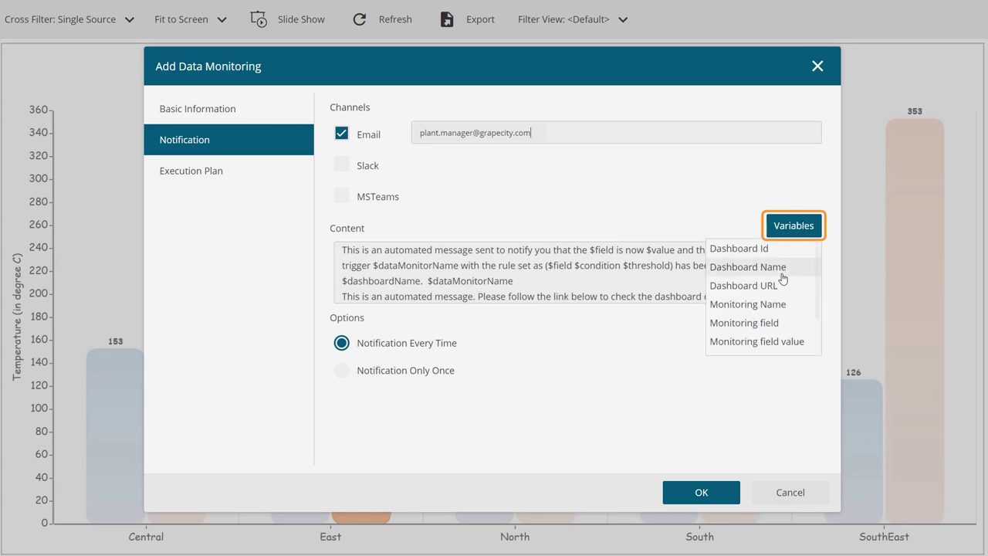
click(756, 323)
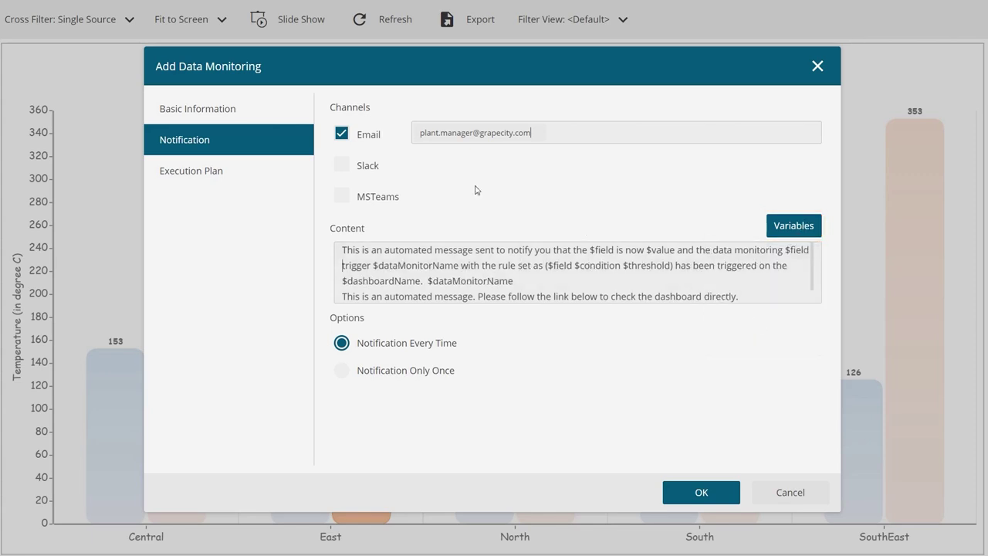
click(288, 172)
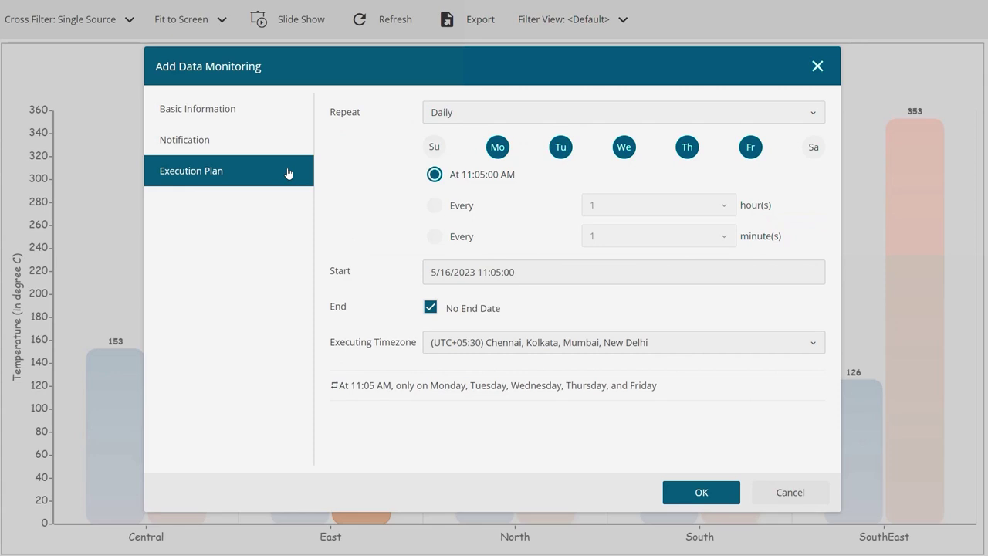
Step: Add Sunday and Saturday, repeat every 15 minutes in (UTC-11:00) Coordinated Universal Time-11, and save the monitor
click(432, 146)
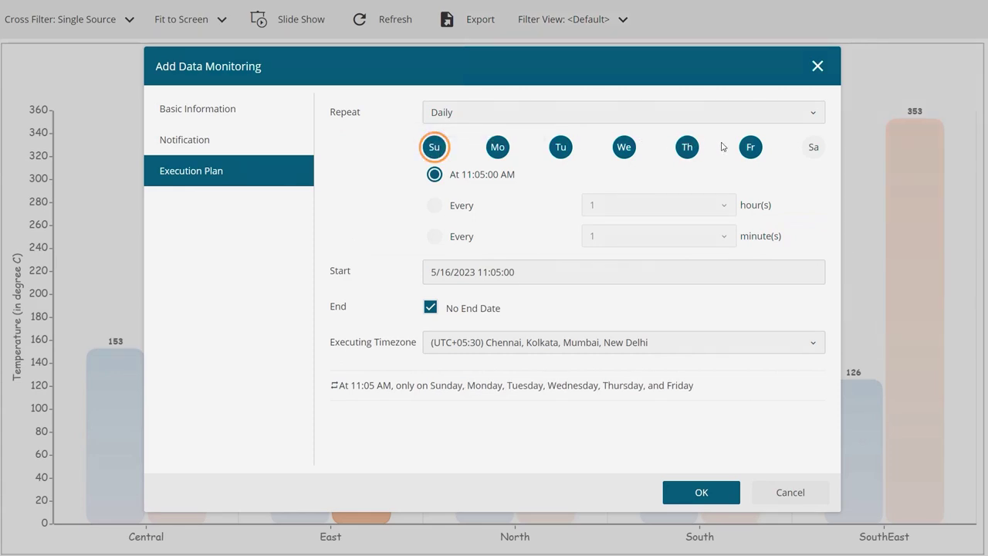
click(812, 147)
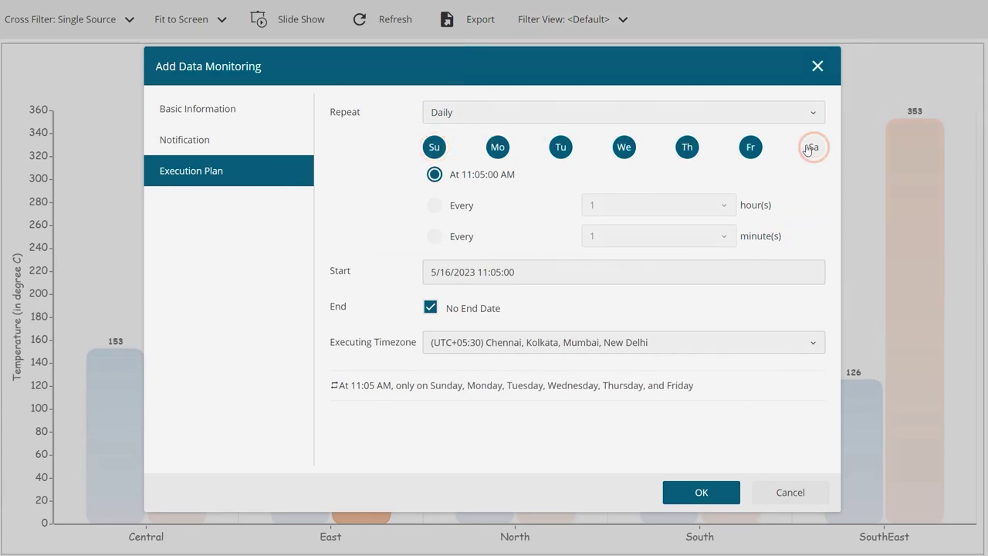
click(435, 235)
click(636, 231)
scroll(595, 314, down, 3)
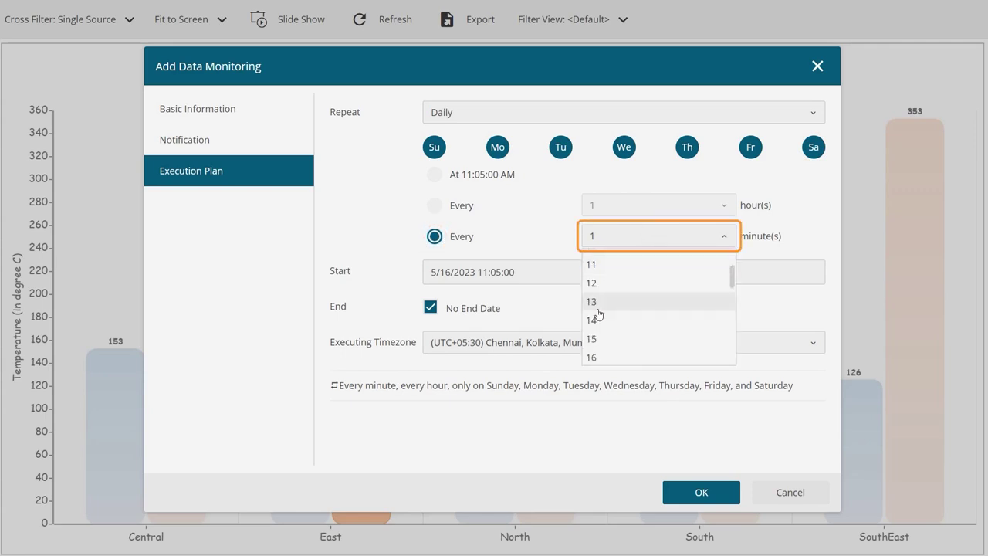
click(595, 315)
click(596, 340)
click(512, 382)
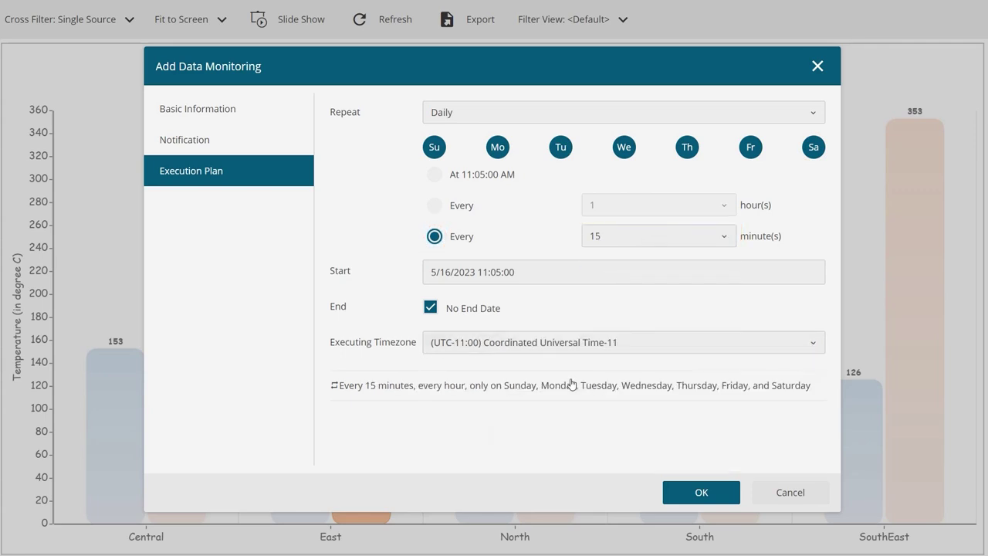
click(691, 495)
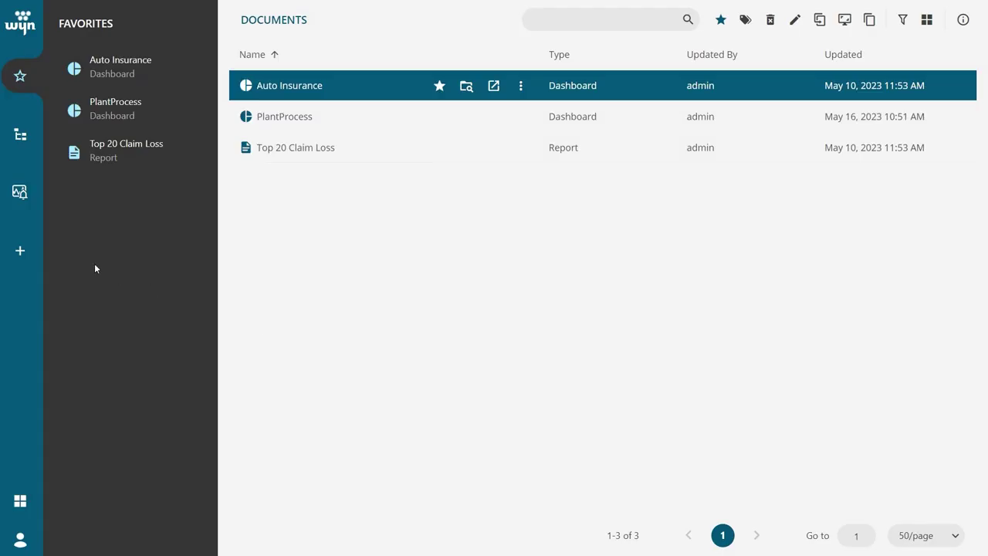
Step: Go to Data Monitoring and look through CheckPlantTemperature's action menu without choosing any action
click(19, 200)
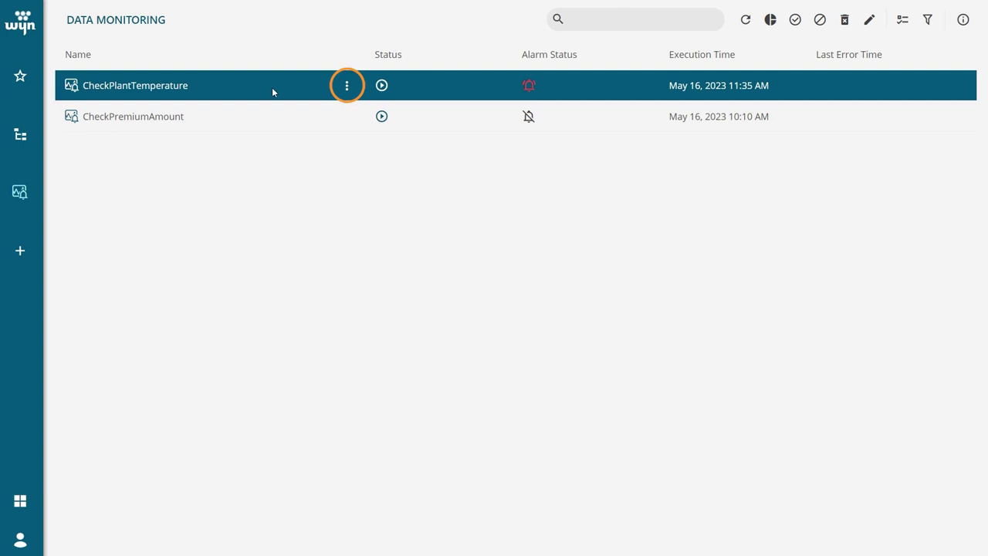
click(347, 86)
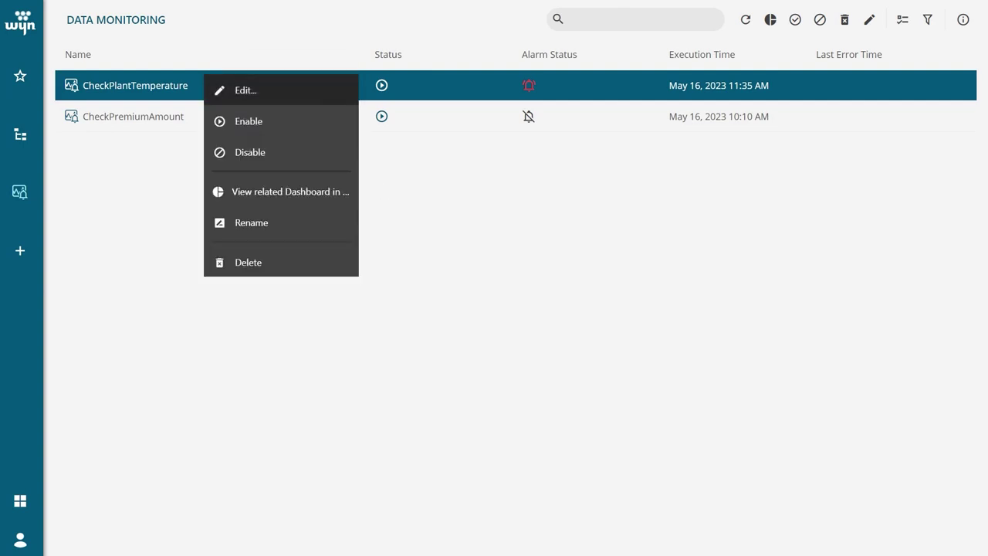
key(Down)
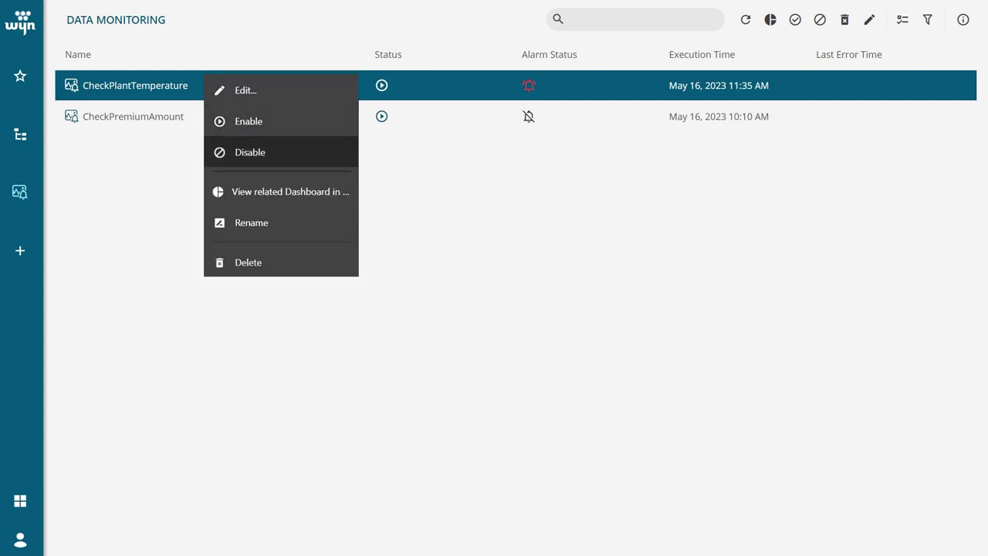
key(Down)
key(Down)
key(Down)
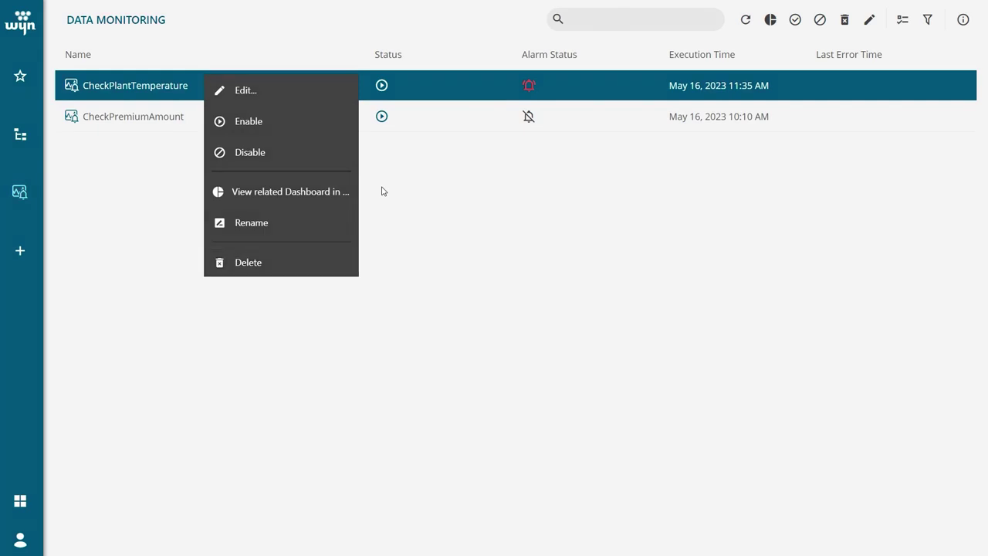
key(Escape)
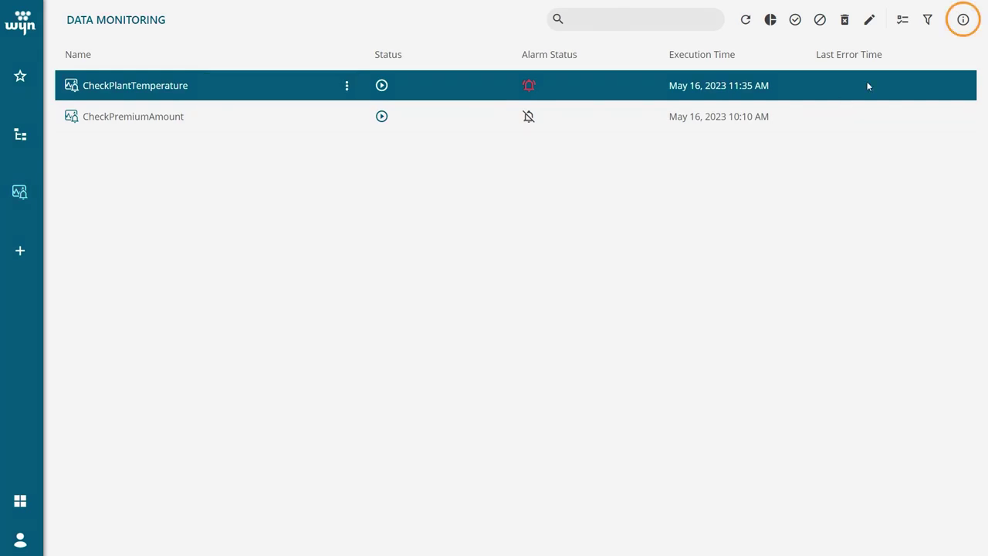
Step: Open CheckPlantTemperature's properties and scroll to Last Alarm Info showing value 251
click(962, 21)
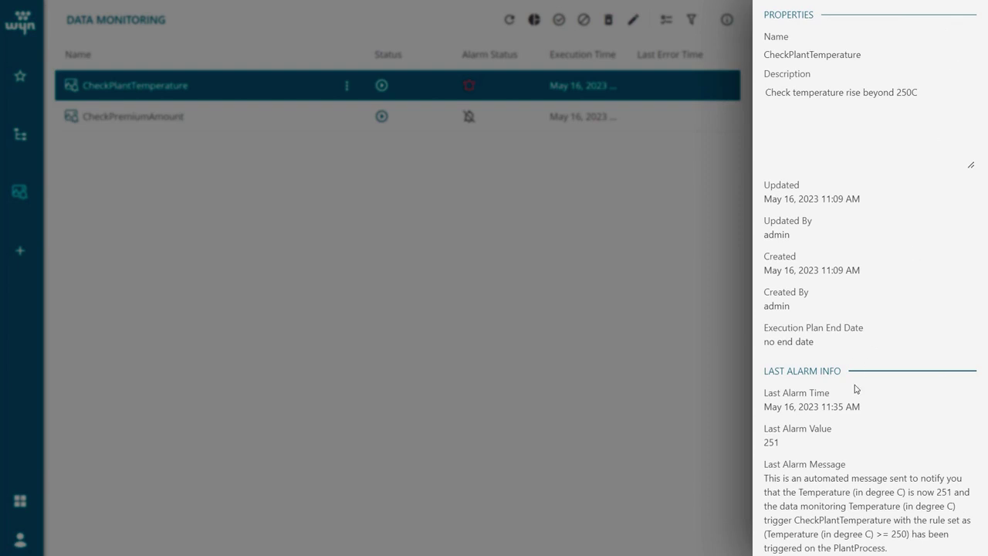
scroll(974, 292, down, 3)
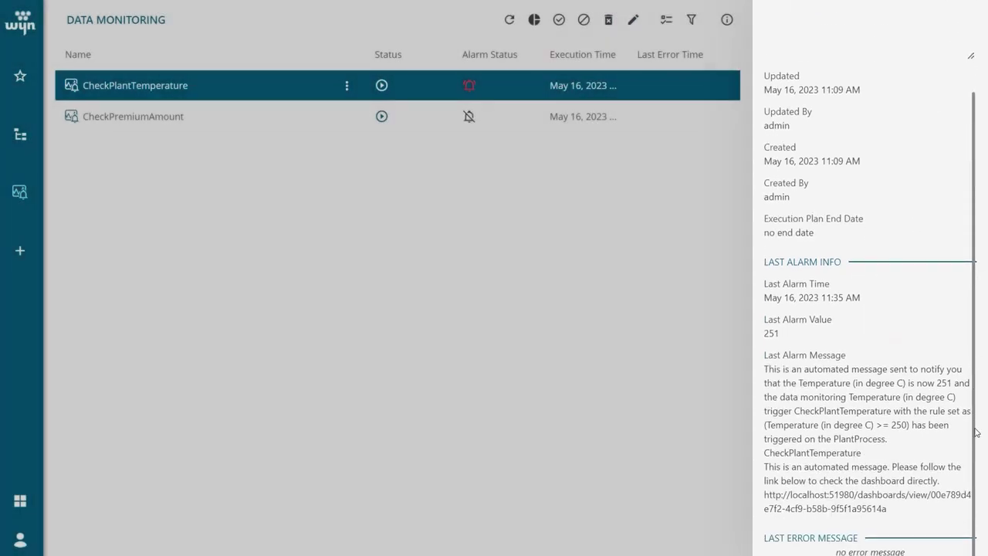